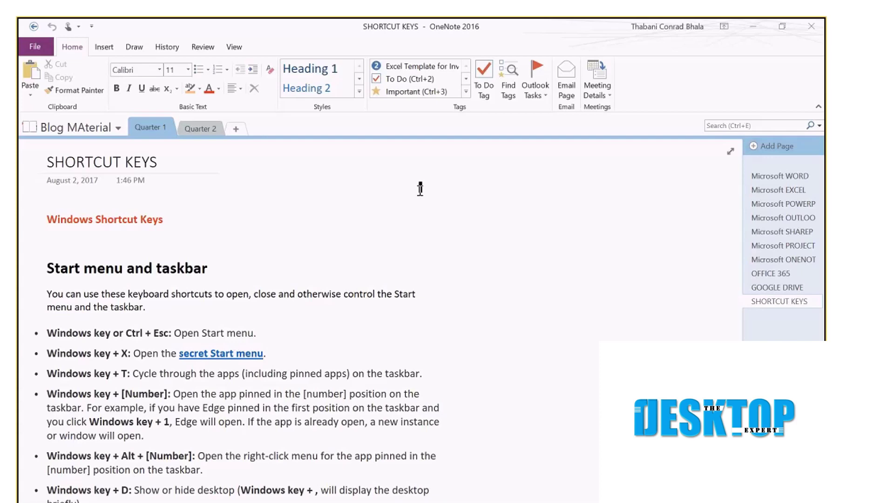
Scroll the Quarter 1 pages and return to the Microsoft WORD page.
scroll(406, 195, "down", 1)
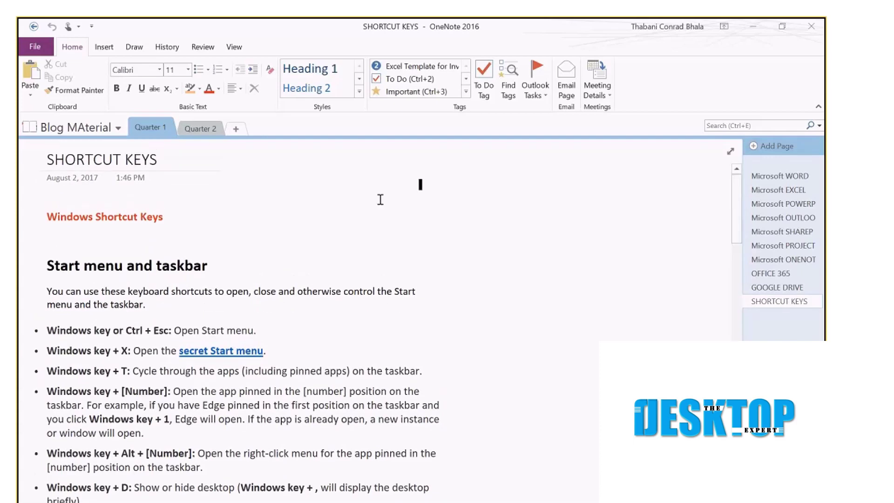
left_click(159, 128)
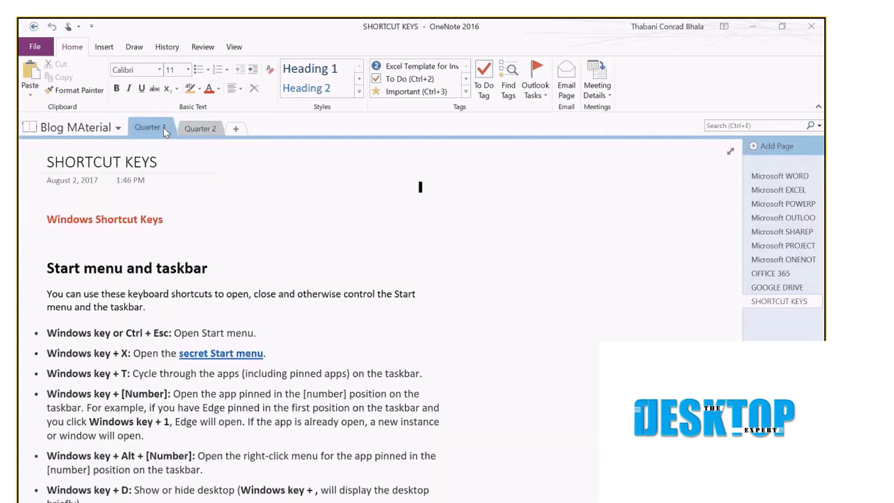
Browse the EXCEL, POWERPOINT and ONENOTE pages, ending on the empty Microsoft OUTLOOK page.
left_click(780, 187)
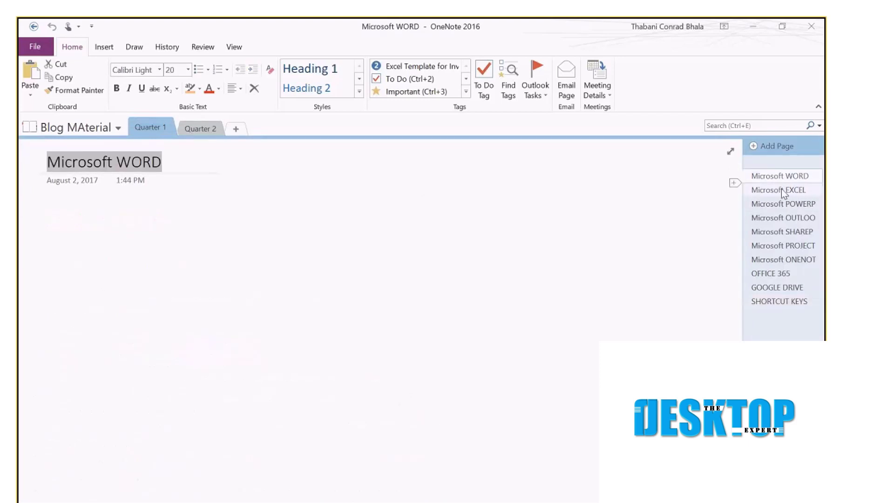
left_click(783, 204)
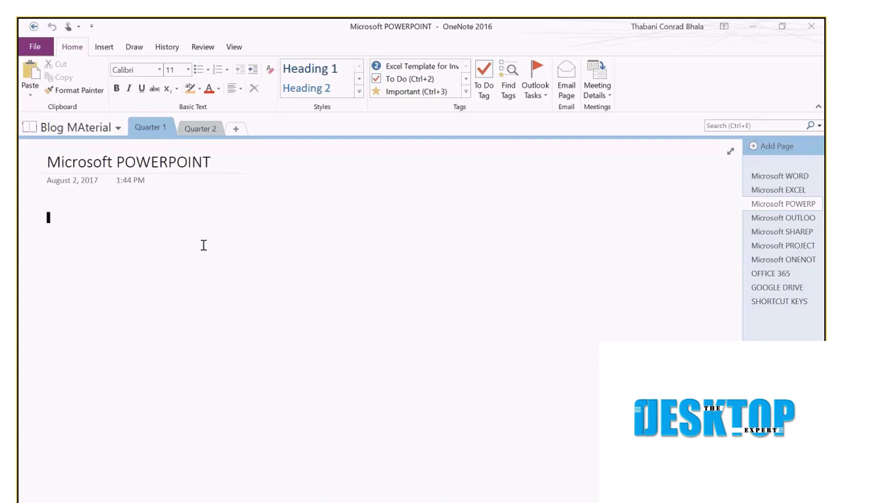
left_click(104, 47)
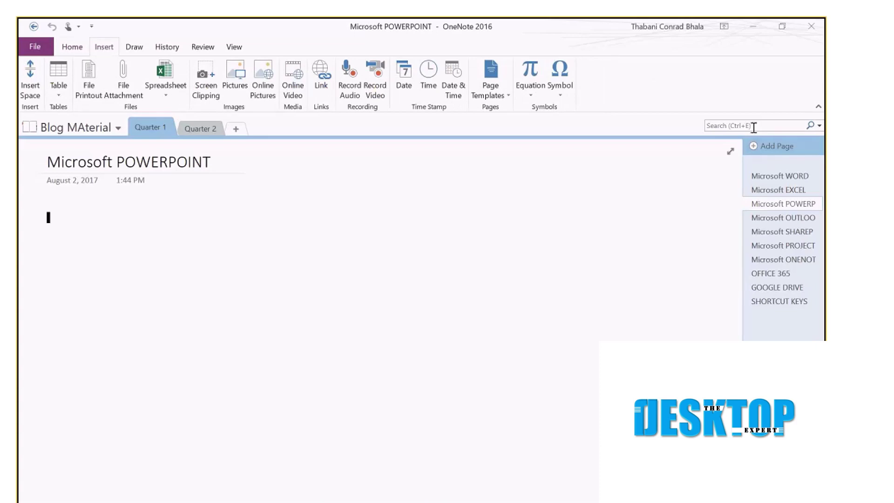
left_click(753, 126)
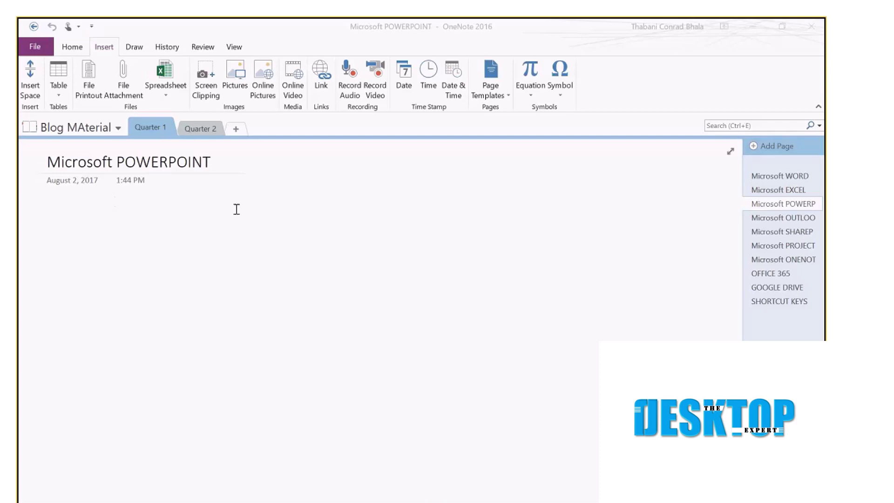
left_click(786, 264)
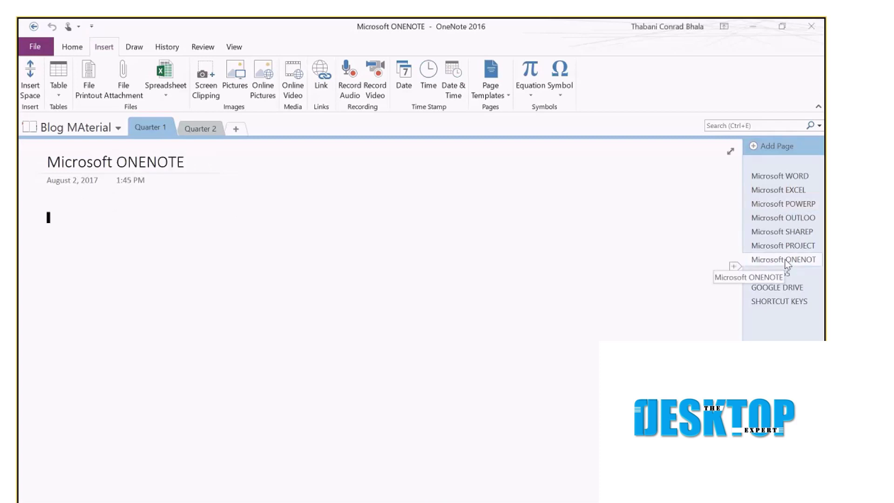
left_click(786, 219)
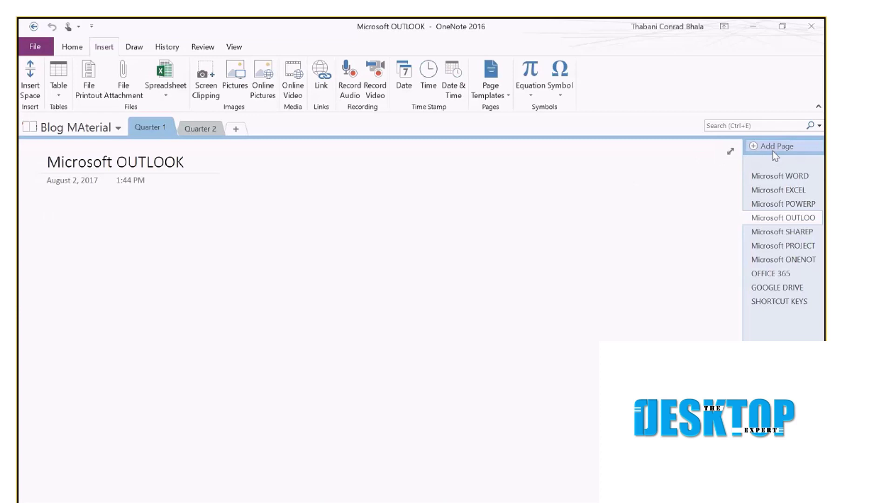
Add a Prioritized To Do List page, select its High and Medium lines, then return to OUTLOOK.
left_click(492, 96)
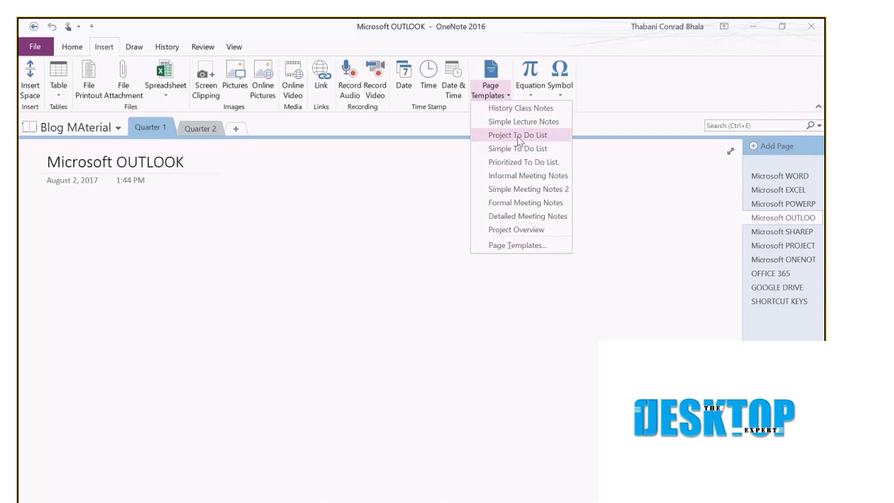
left_click(515, 163)
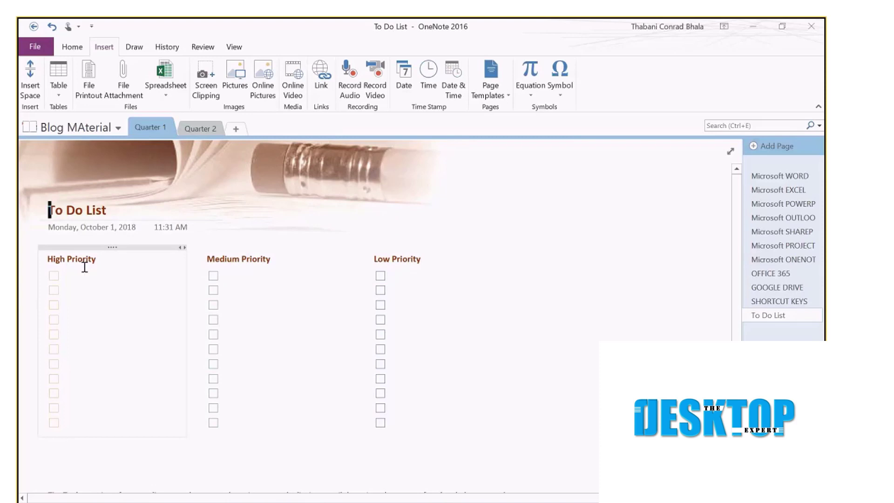
left_click_drag(87, 260, 98, 407)
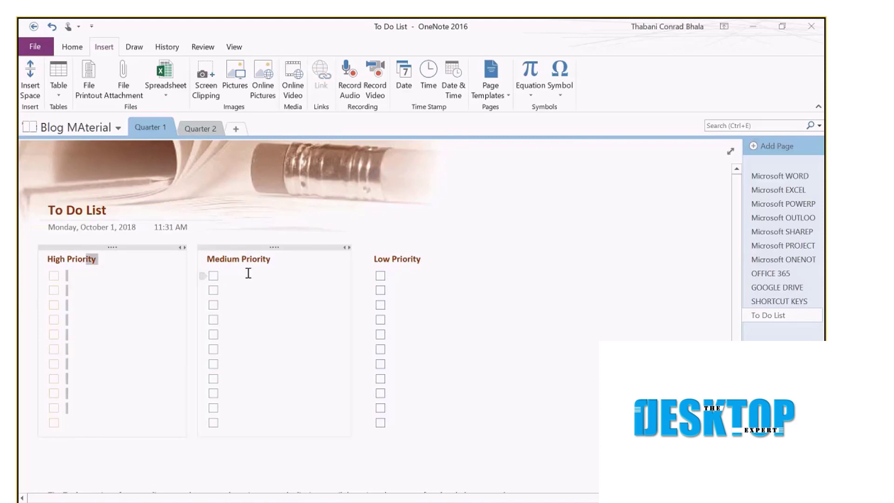
left_click_drag(247, 275, 281, 392)
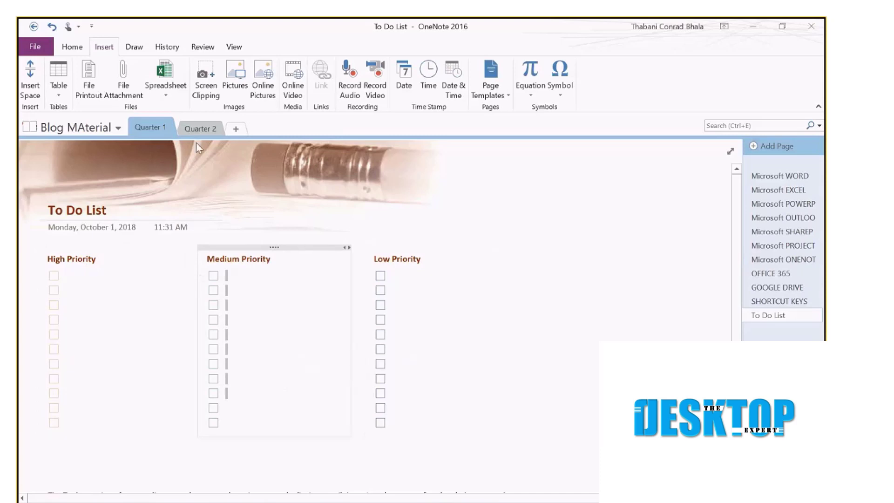
left_click(782, 218)
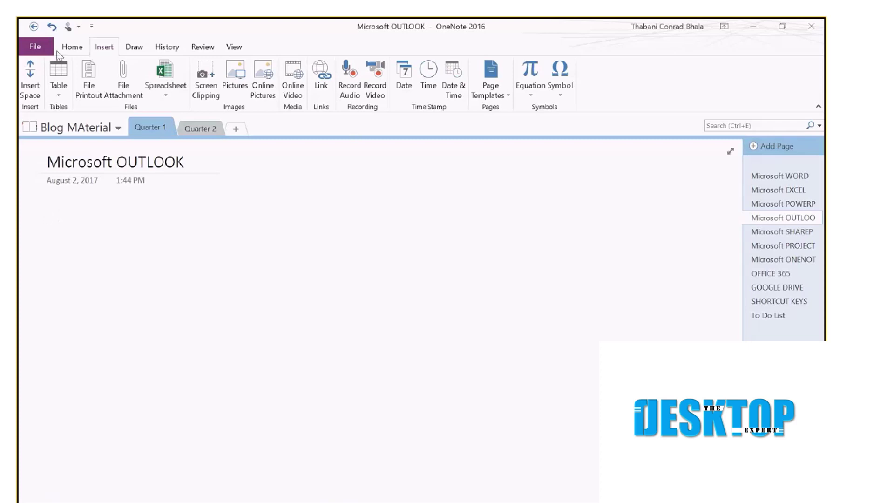
From the Home tab, list today's Outlook meetings, showing Excel course (City of calgary).
left_click(71, 52)
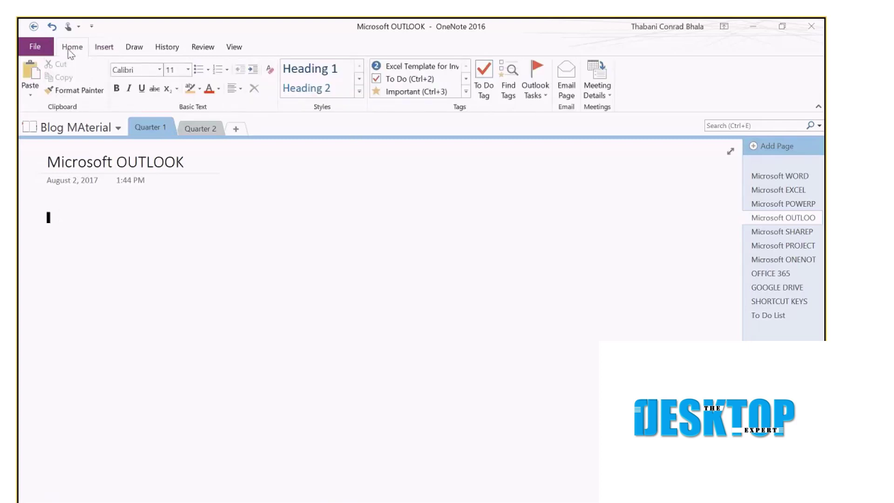
left_click(607, 96)
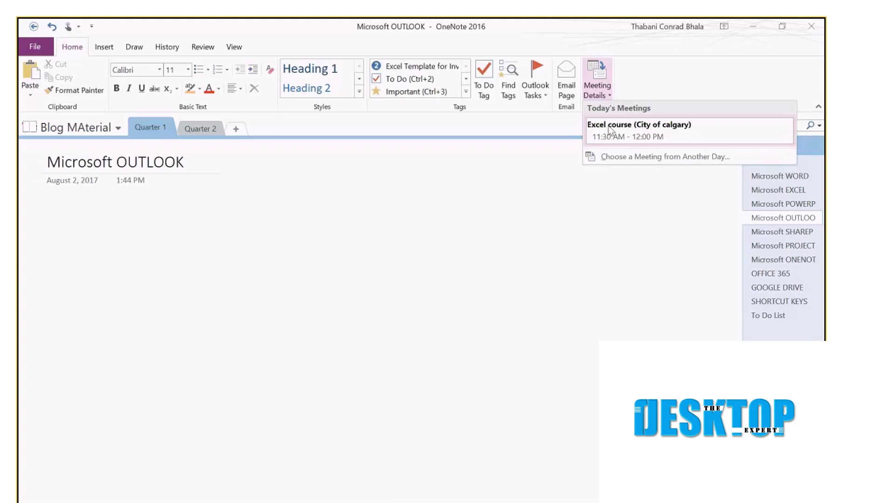
Pick the Planning Meeting from Wednesday, October 3, 2018 and insert its details.
left_click(634, 157)
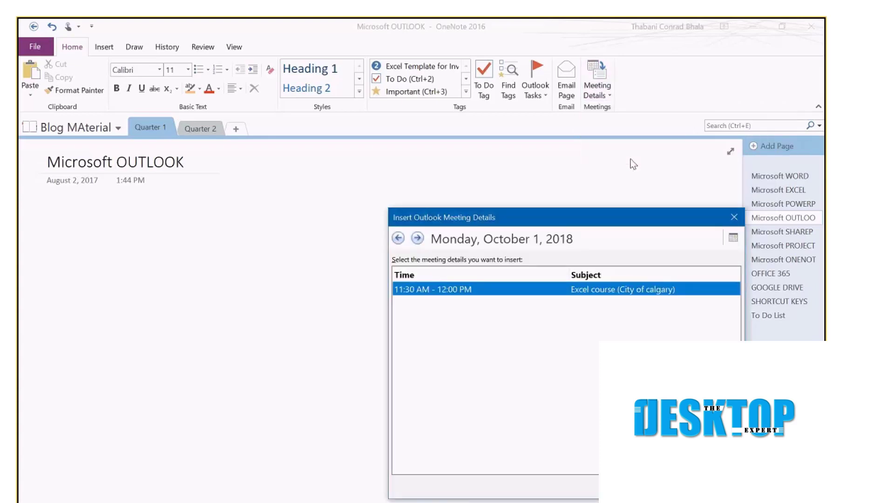
left_click(420, 243)
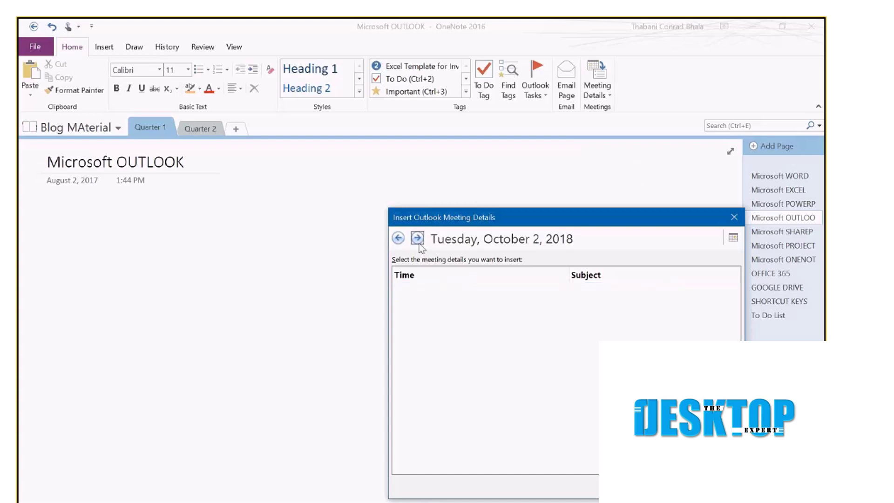
left_click(420, 241)
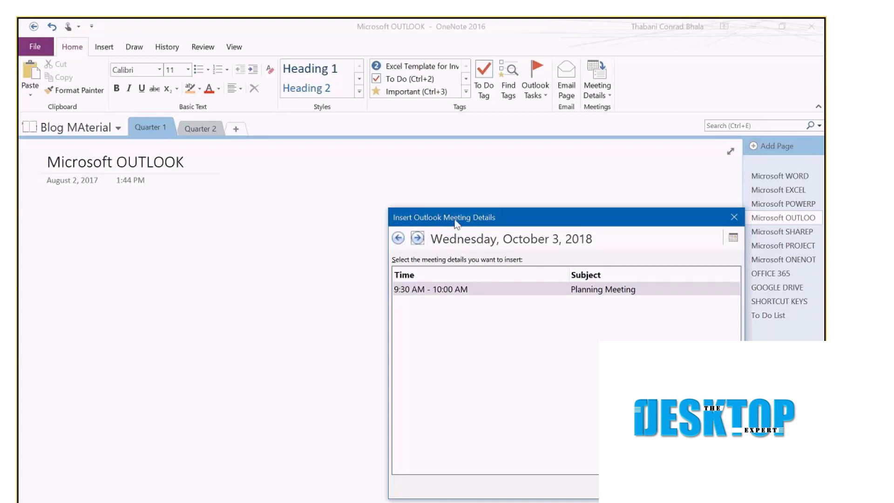
left_click_drag(456, 224, 414, 182)
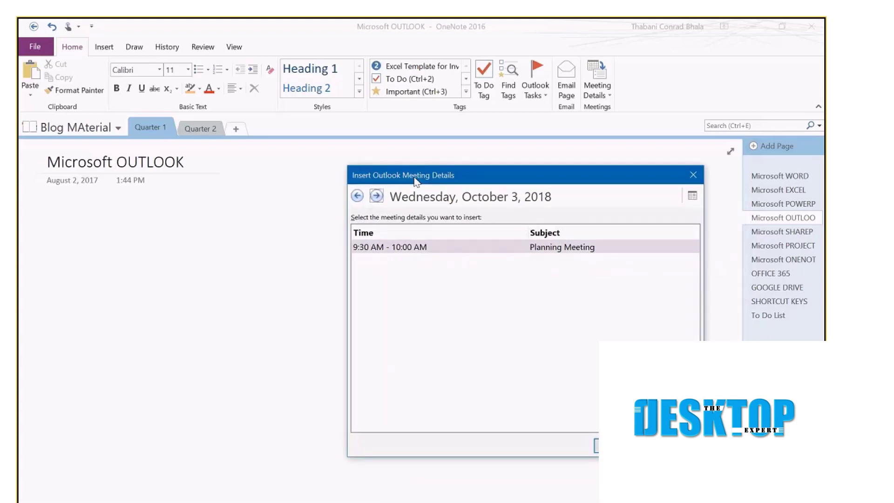
left_click(377, 199)
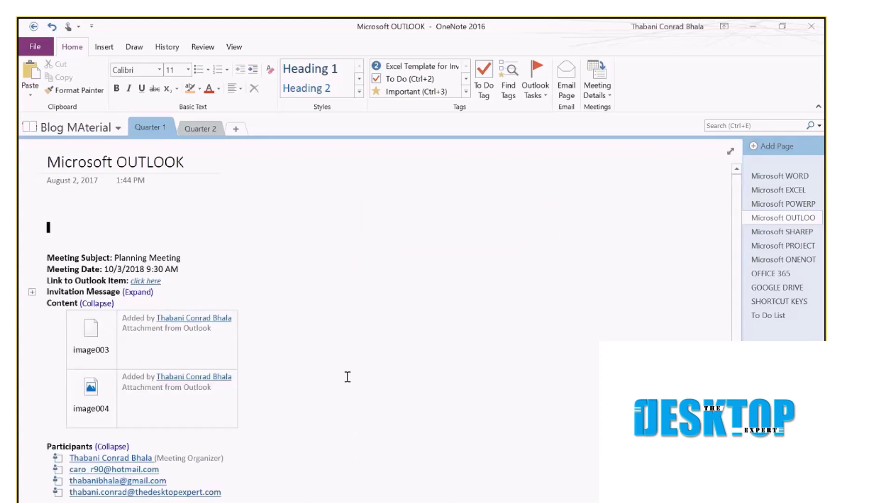
Move the Planning Meeting notes toward the page centre and review the participant list.
scroll(353, 376, "down", 2)
scroll(352, 375, "up", 2)
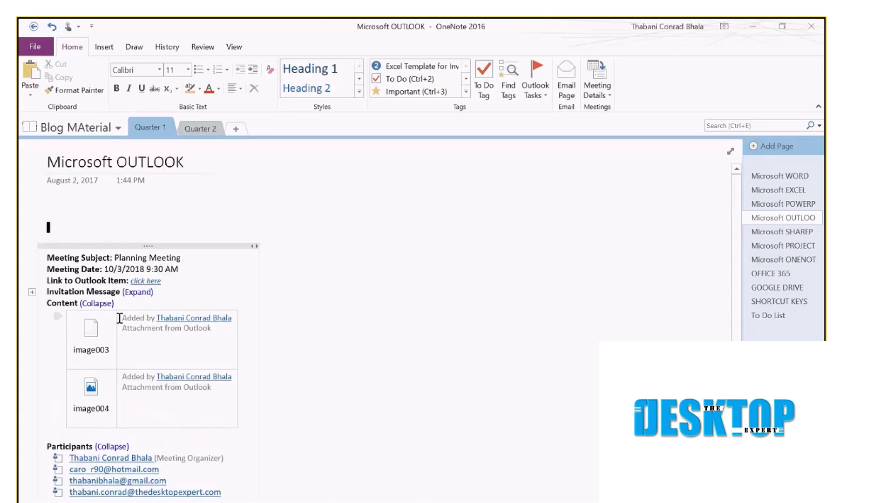
left_click_drag(126, 248, 278, 223)
left_click(473, 307)
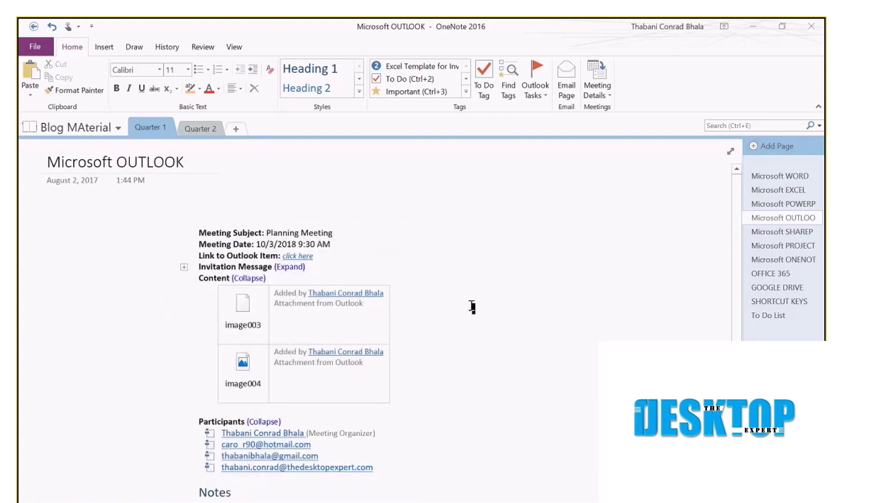
scroll(471, 305, "down", 1)
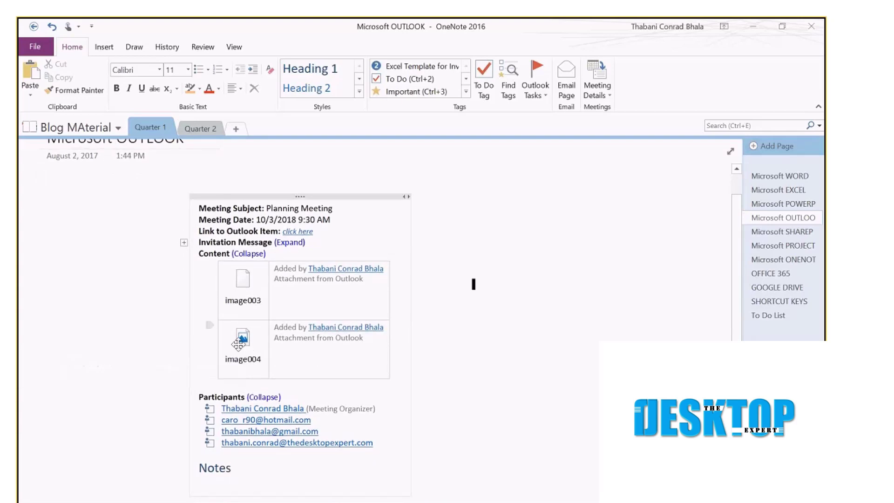
scroll(320, 356, "up", 1)
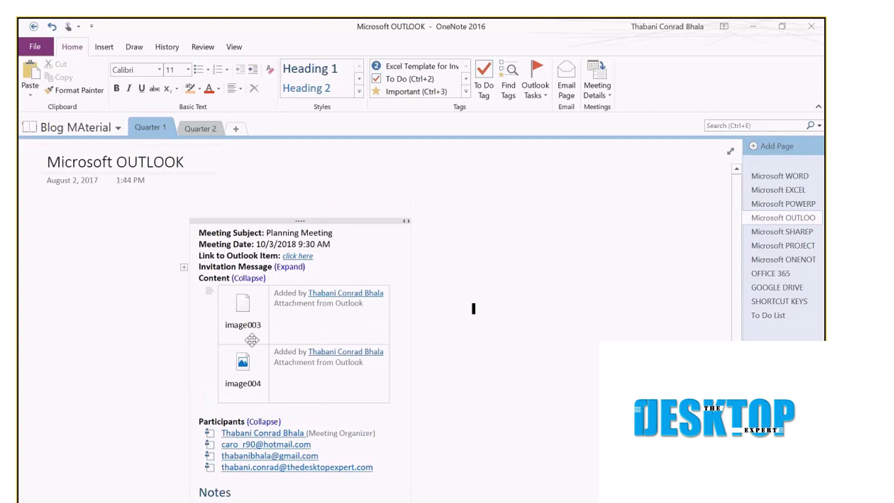
scroll(246, 342, "down", 1)
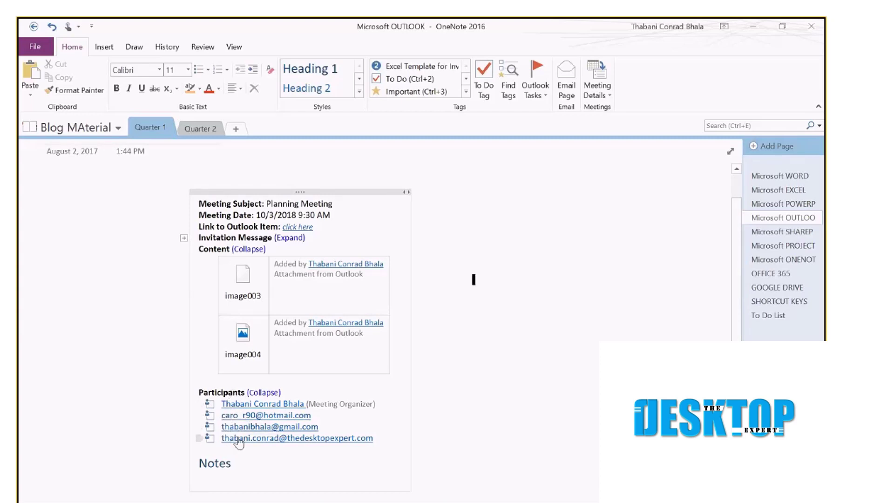
Try the participants' In Attendance checkboxes, then undo the checkmarks, leaving them cleared.
left_click(210, 404)
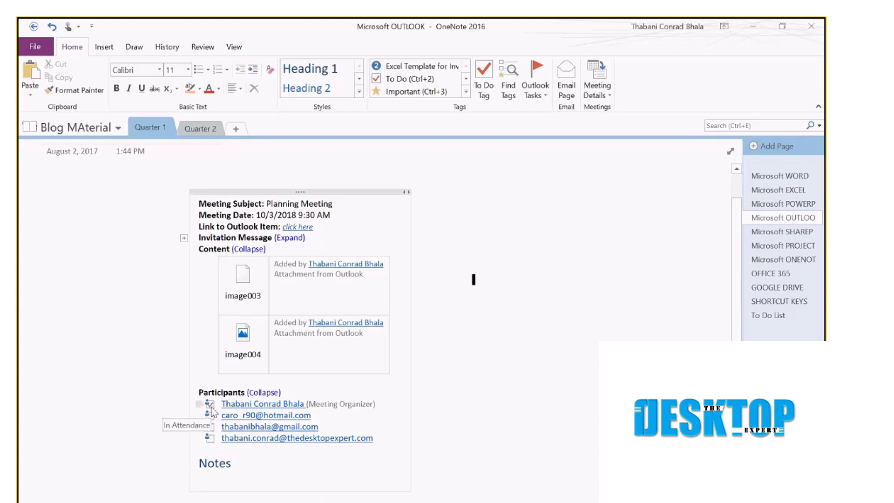
left_click(210, 415)
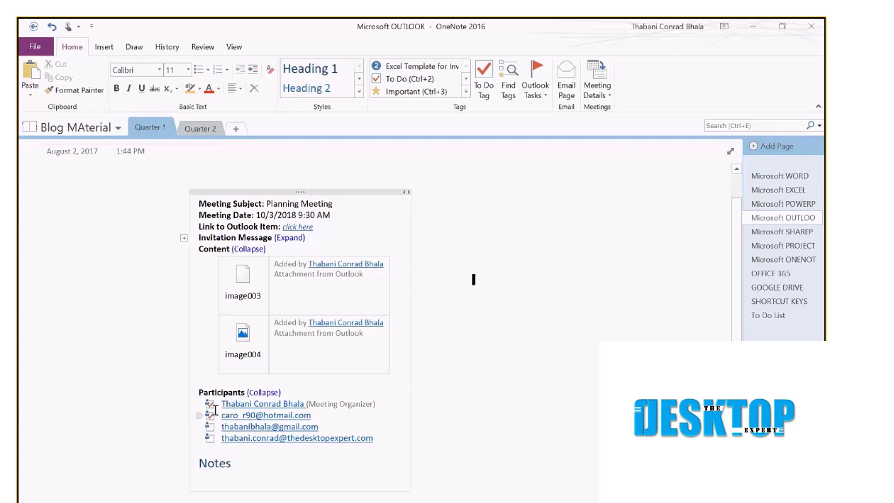
key("ctrl+z")
key("ctrl+z")
left_click(210, 427)
key("ctrl+z")
scroll(280, 387, "up", 1)
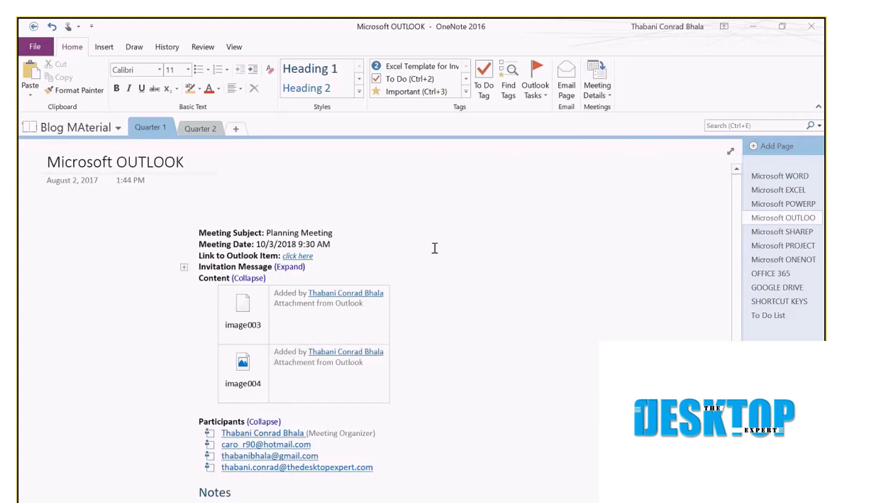
On the POWERPOINT page, write 'The quick brown fox jumps over the lazy dog' and shift it down-right.
left_click(782, 207)
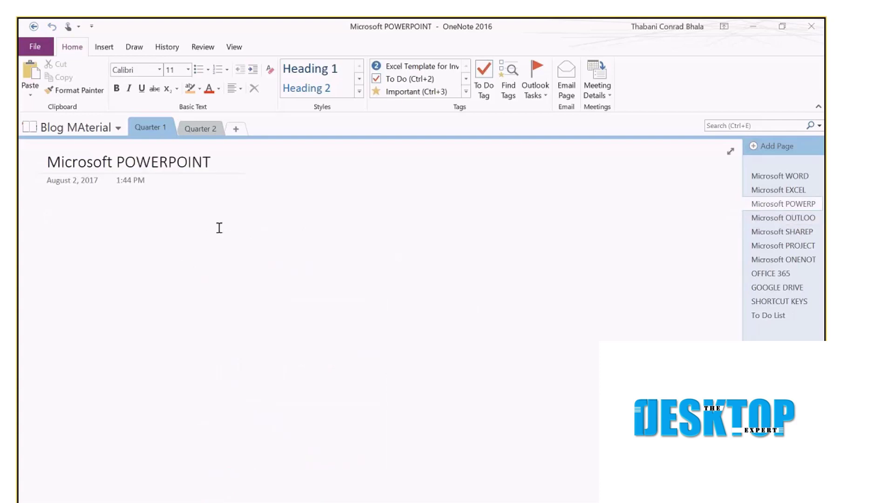
type("The q")
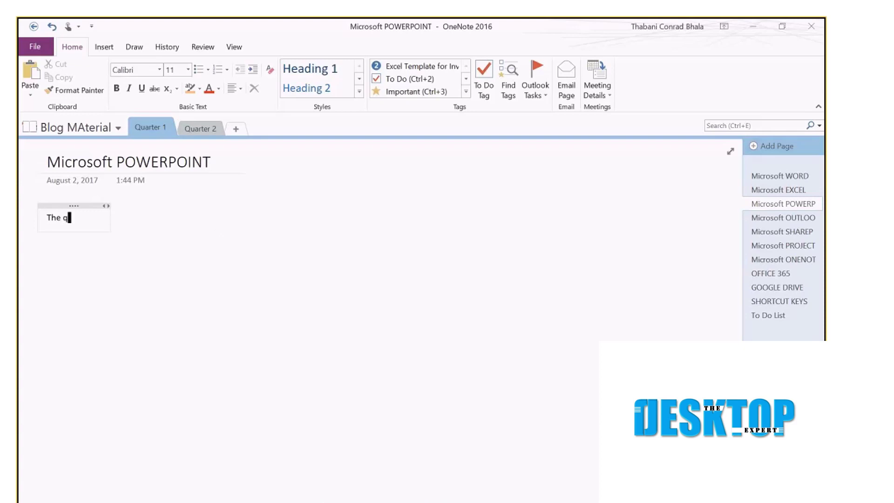
type("uick brown fox ju")
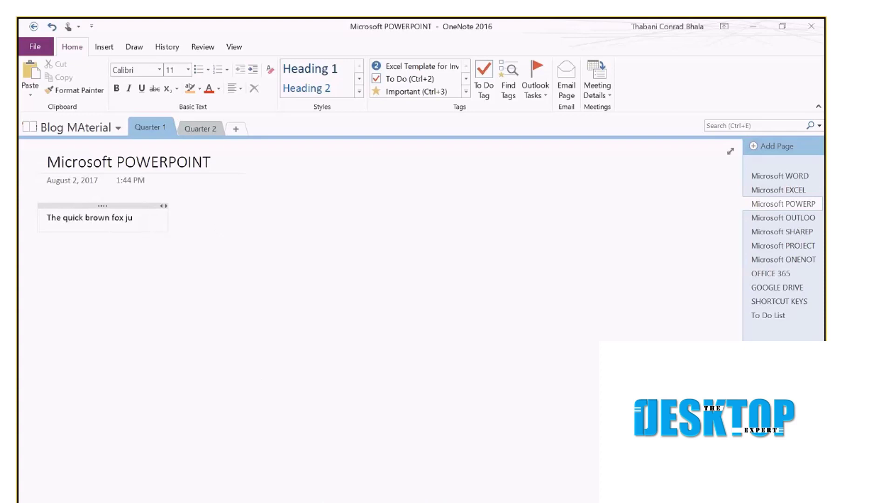
type("mps over th")
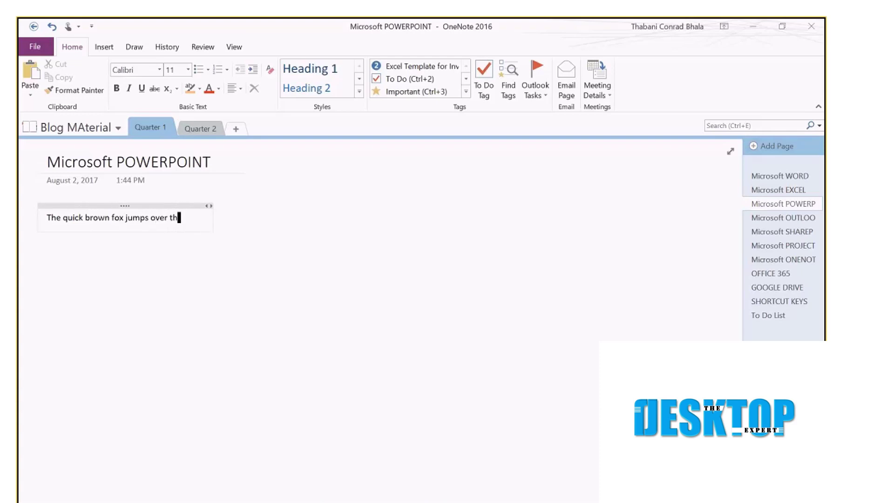
type("e lazy dog")
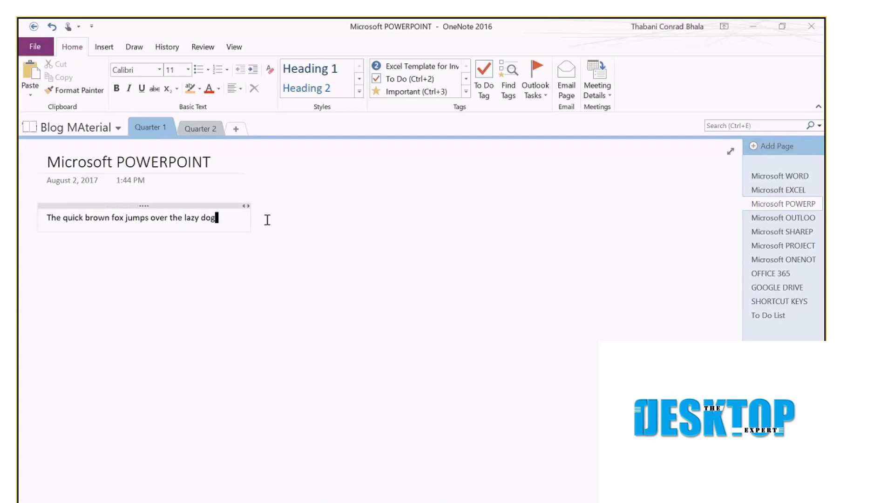
left_click_drag(197, 204, 241, 219)
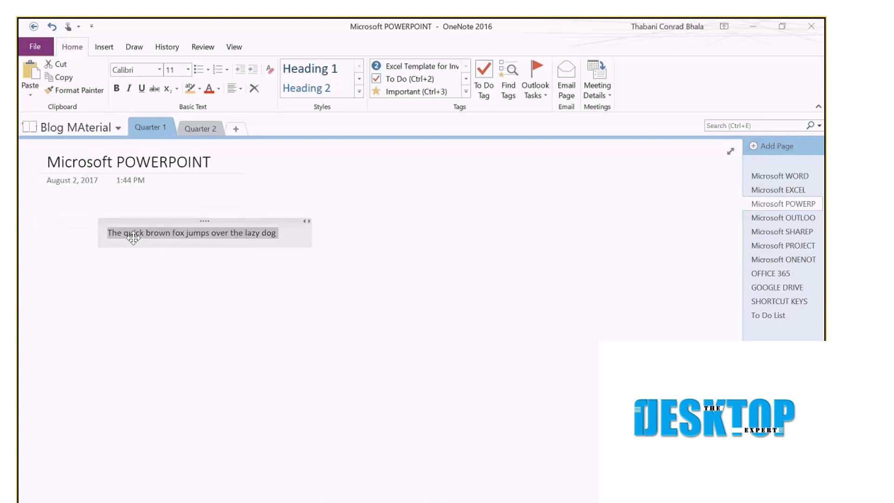
left_click(108, 232)
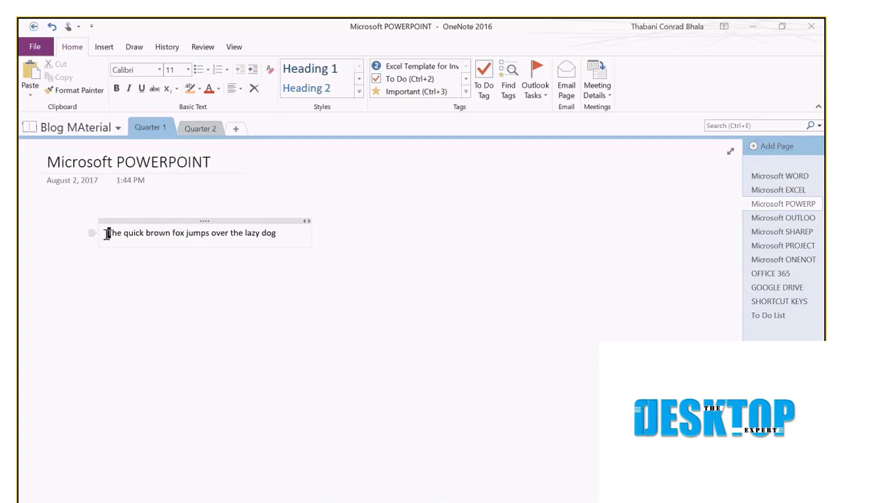
Select the quick brown fox line and flag it as an Outlook task due Tomorrow.
key("shift+Right")
left_click_drag(108, 233, 280, 233)
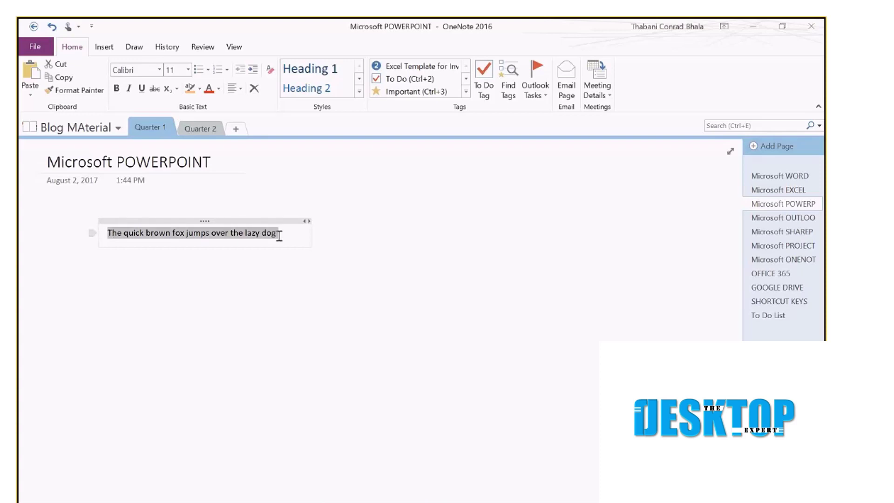
left_click(520, 217)
left_click(537, 94)
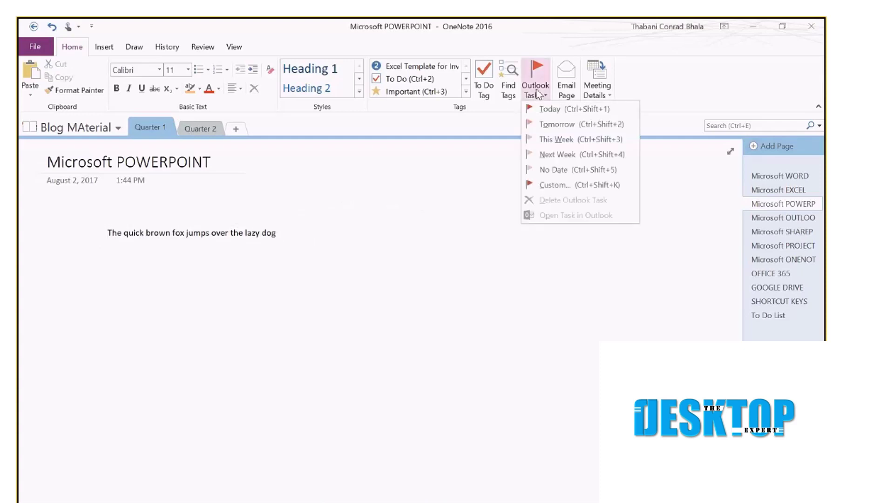
left_click(108, 233)
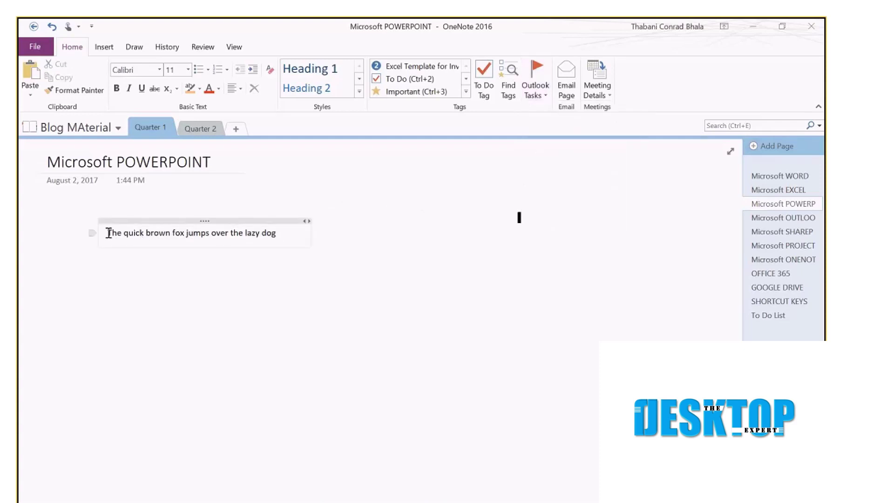
left_click(534, 87)
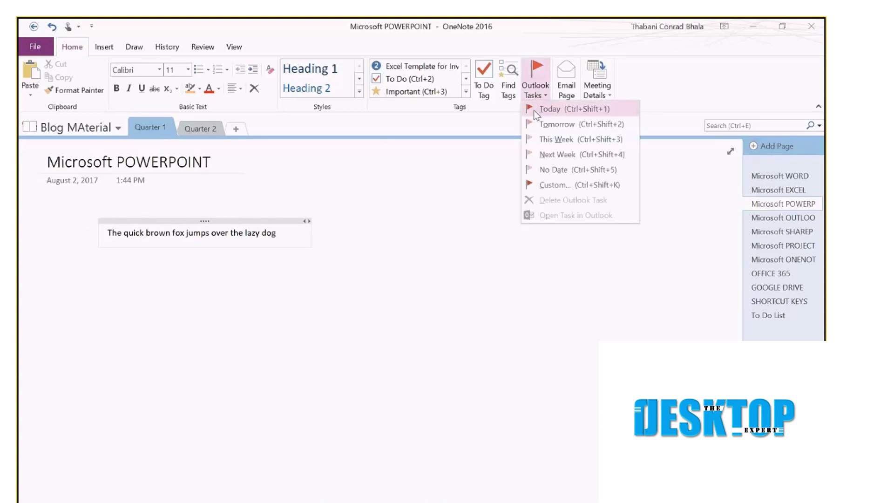
left_click(568, 126)
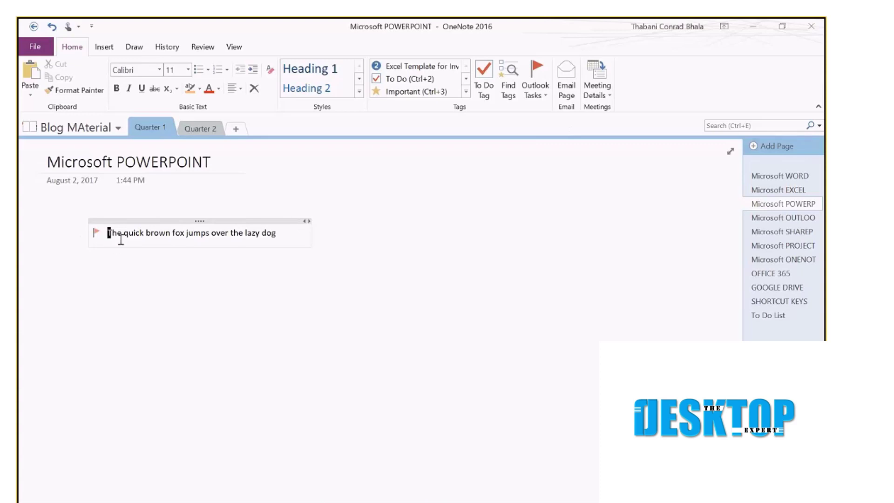
left_click(541, 96)
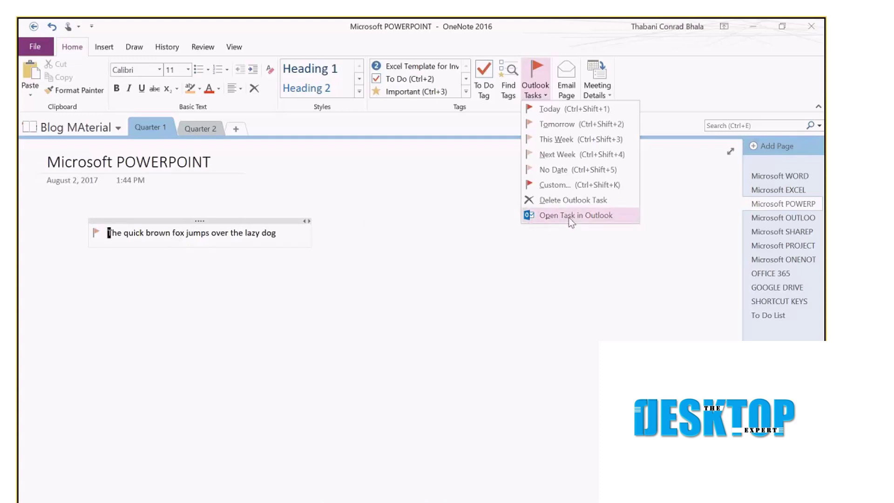
Add a scratch note 'hxvhzkjvdfln' lower on the page and check its Outlook Tasks options.
left_click(356, 244)
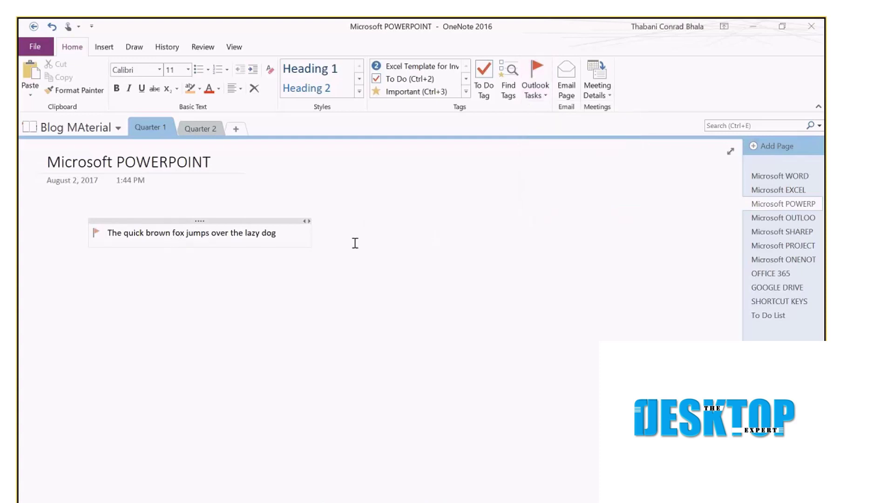
left_click(123, 318)
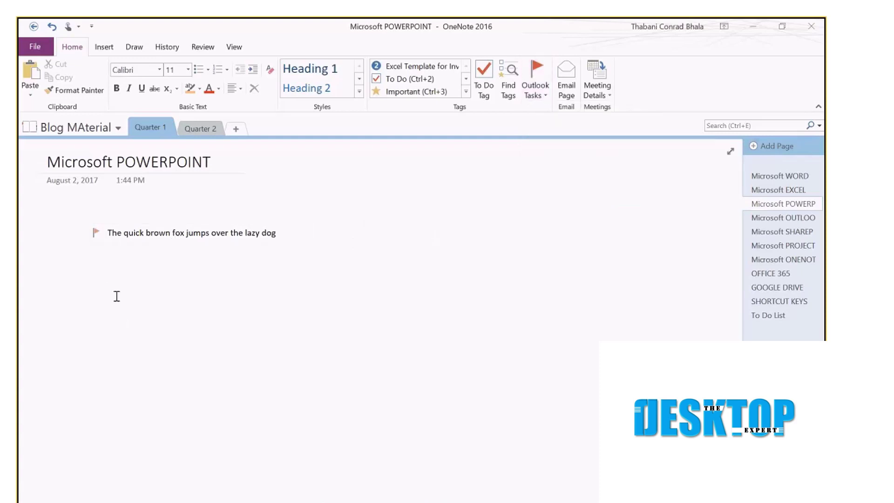
type("hxvhzkjvdfln")
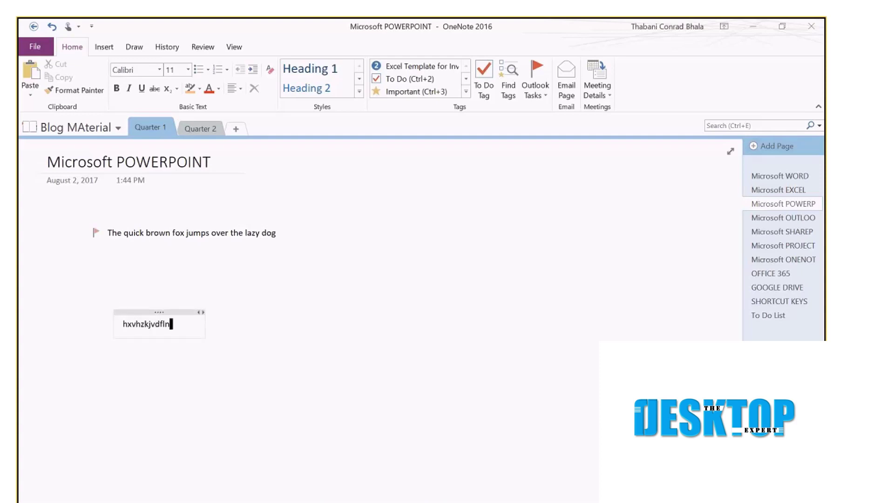
left_click(146, 313)
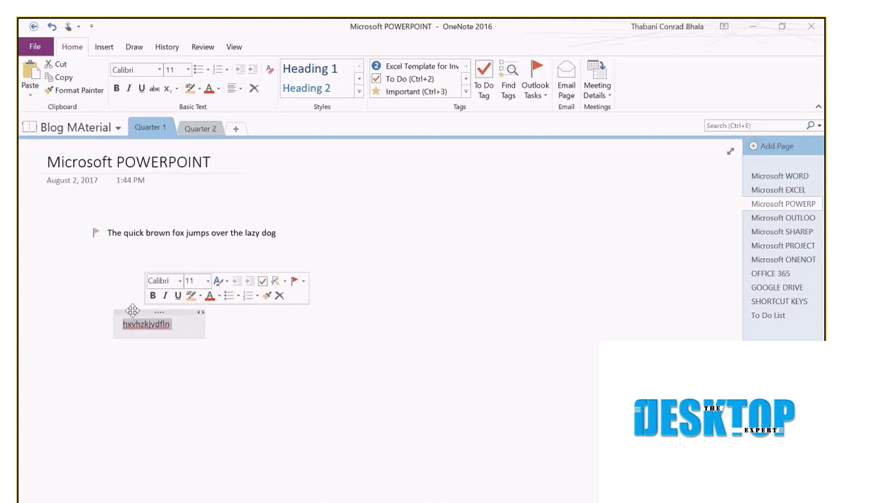
left_click(536, 83)
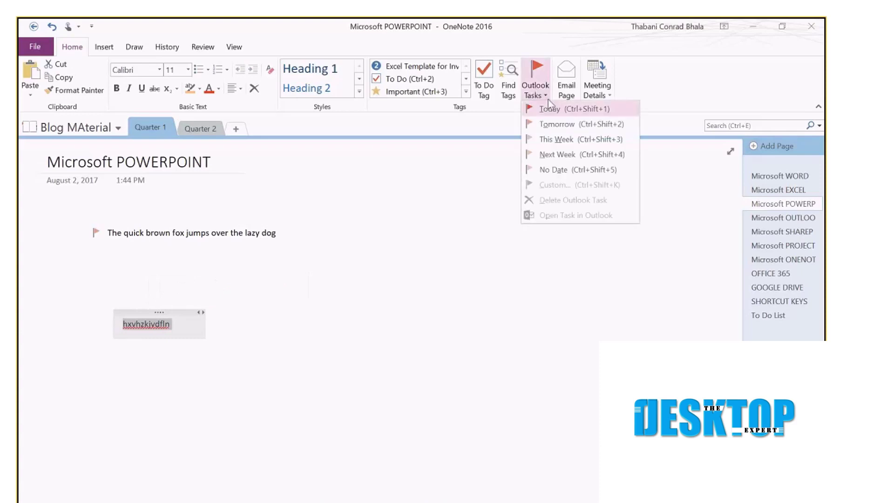
left_click(549, 217)
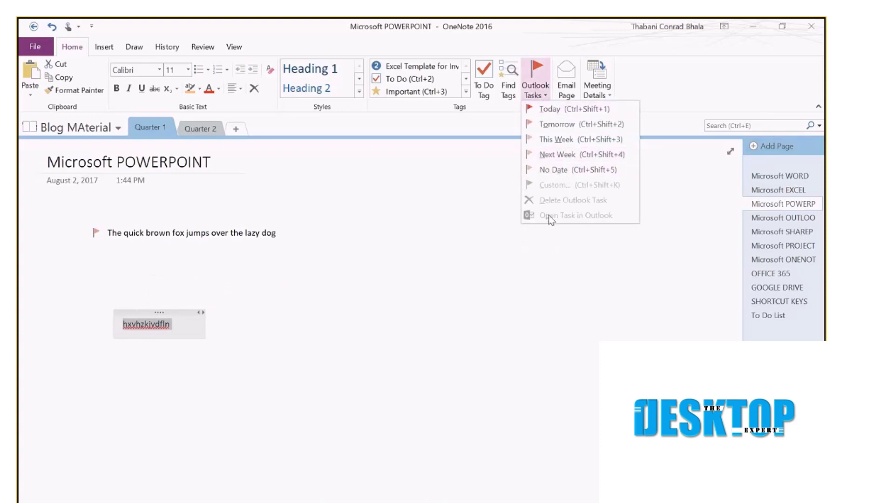
Open the flagged quick brown fox task in Outlook.
left_click(140, 323)
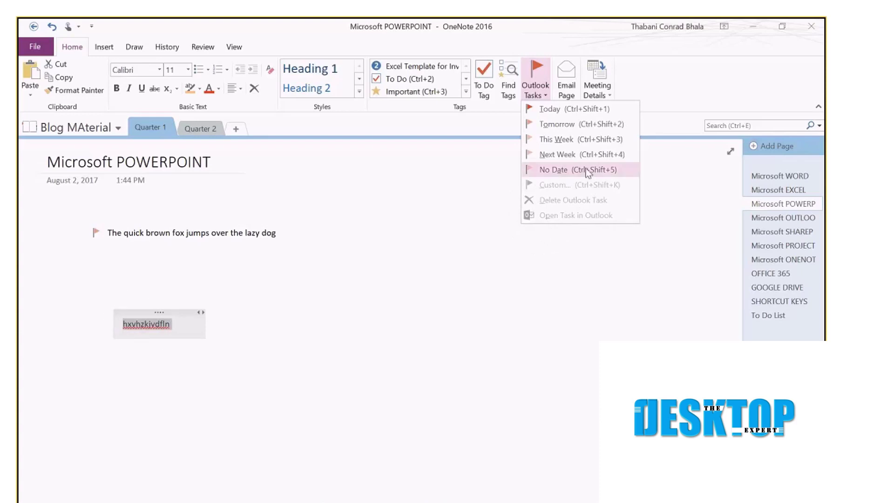
left_click(105, 234)
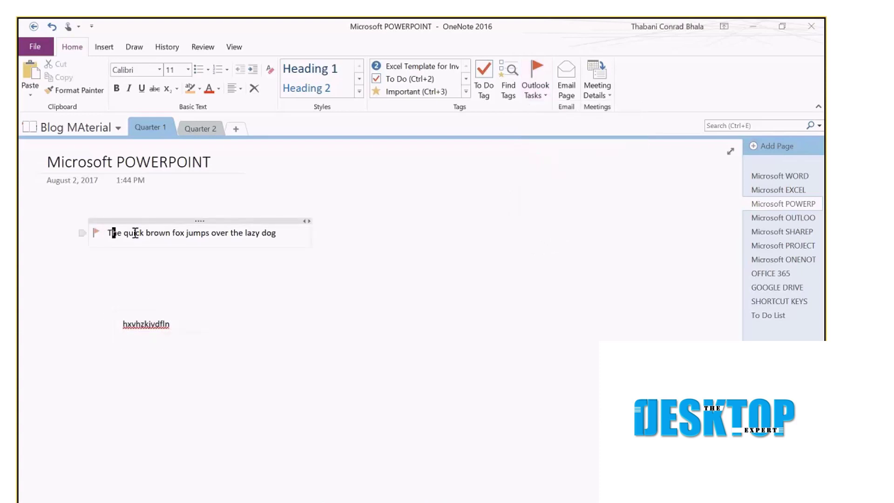
left_click(536, 81)
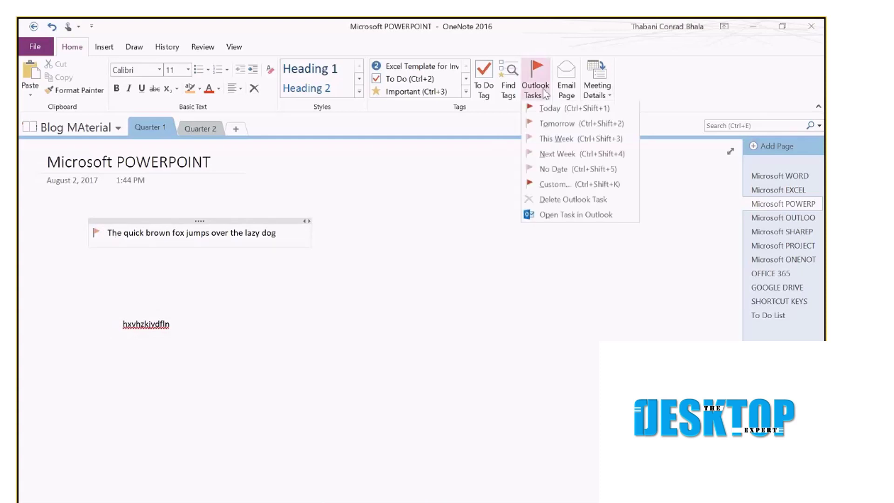
left_click(562, 215)
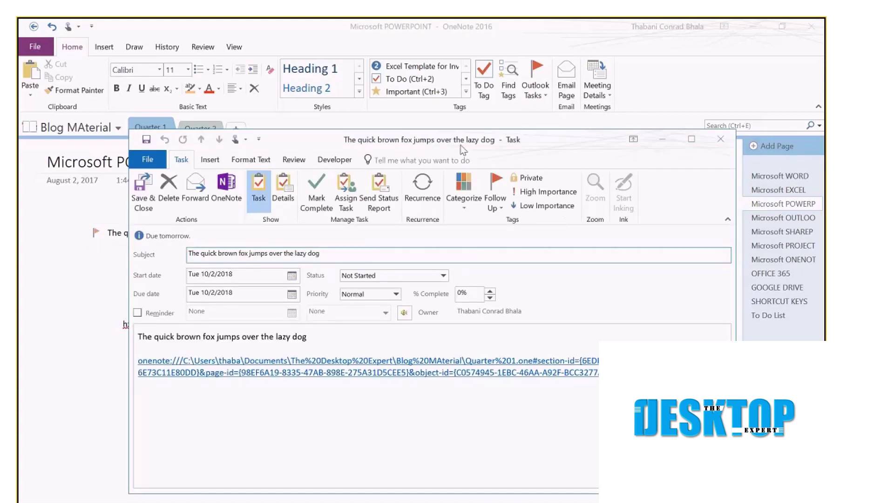
Bring the quick brown fox Task window into view and turn it into an assigned task.
left_click_drag(462, 146, 430, 84)
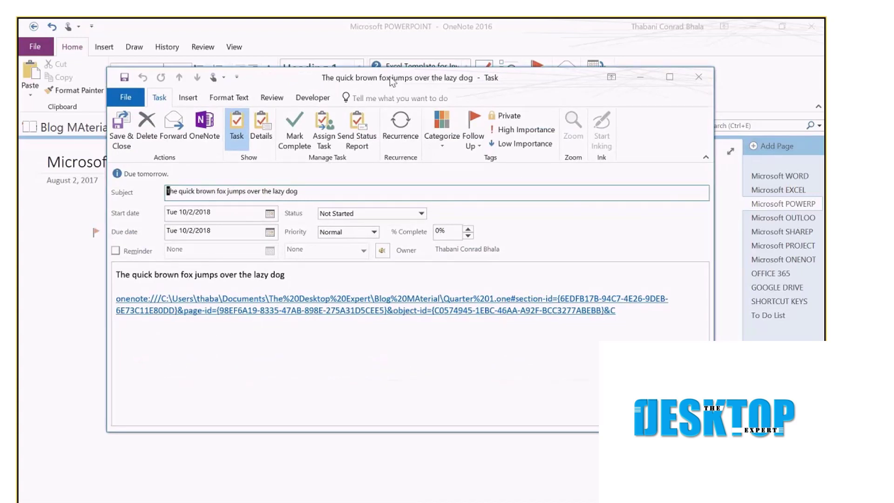
left_click(495, 85)
Start assigning the quick brown fox task, then cancel the assignment to keep it as a personal task.
left_click(330, 139)
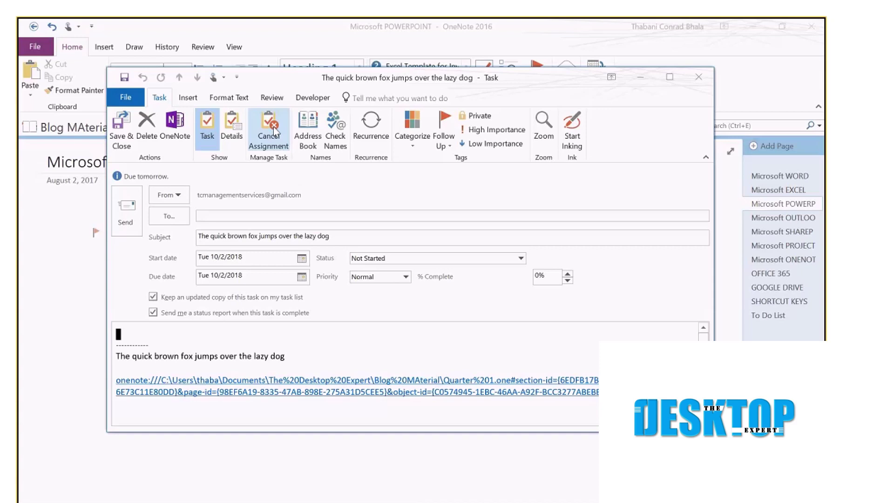
left_click(273, 129)
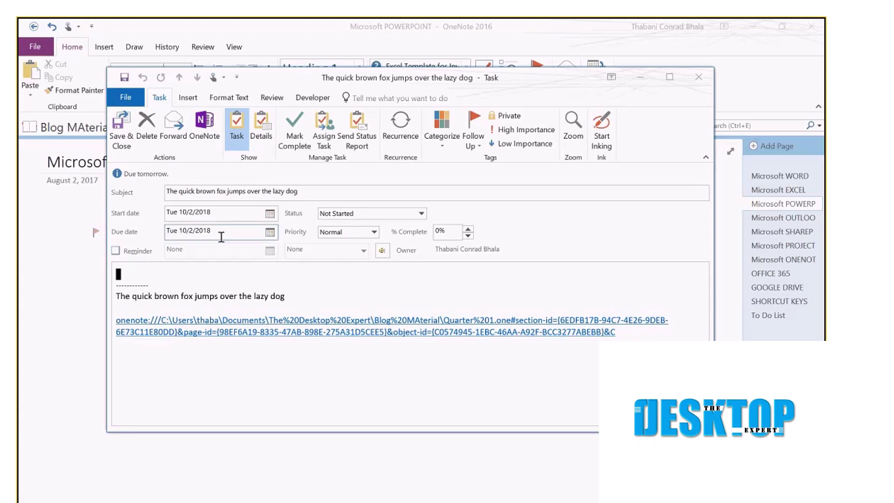
Turn on the quick brown fox task's reminder for Tue 10/2/2018 at 9:00 AM.
left_click(116, 251)
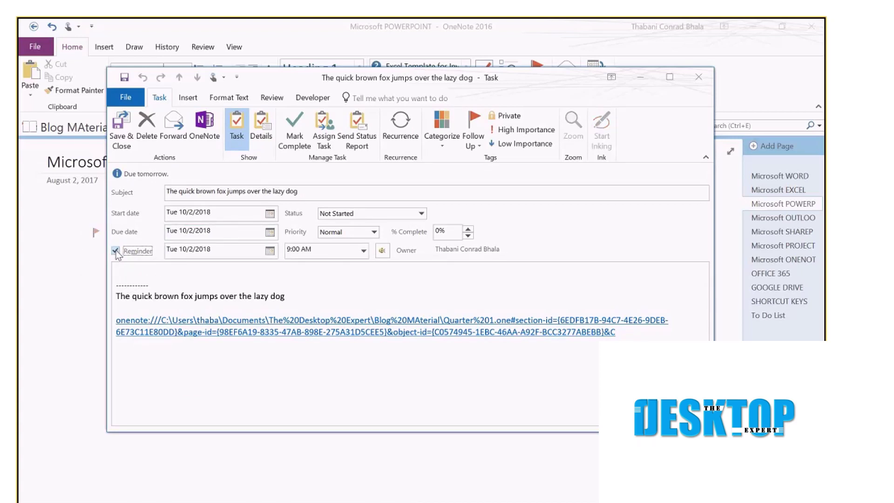